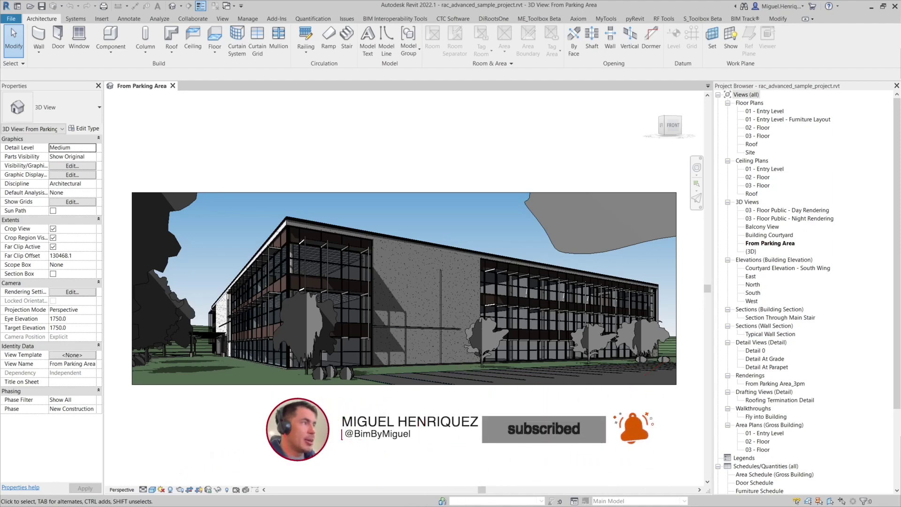
Show the Add-Ins ribbon tab to reveal the eTransmit tool
left_click(276, 19)
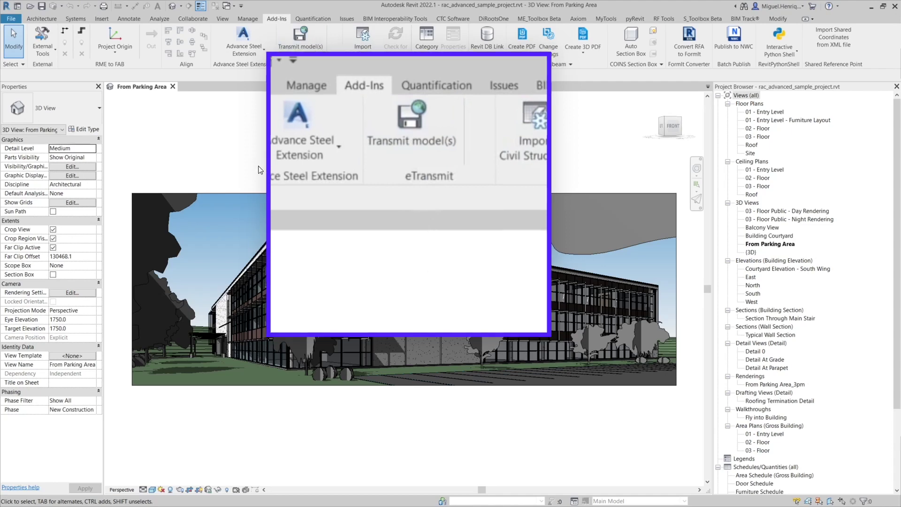
Choose Save As > Project to save a copy of the sample project
left_click(9, 19)
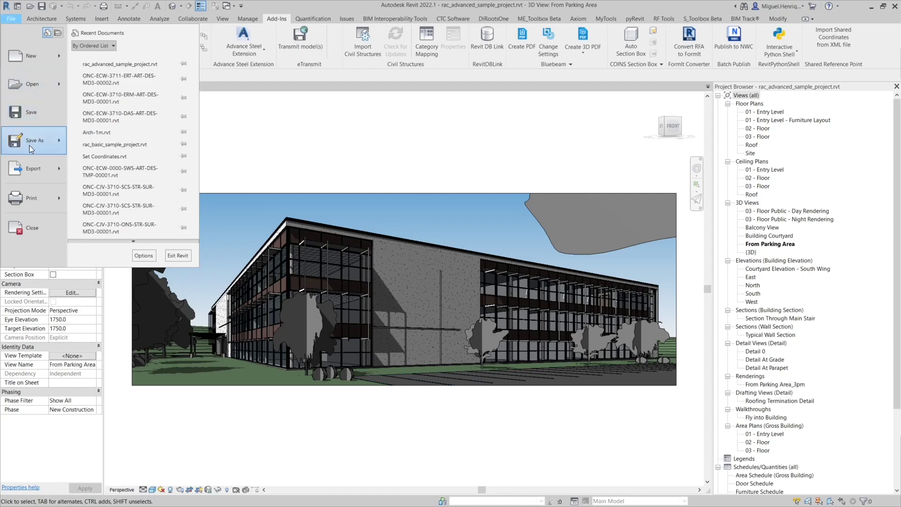
mouse_move(29, 145)
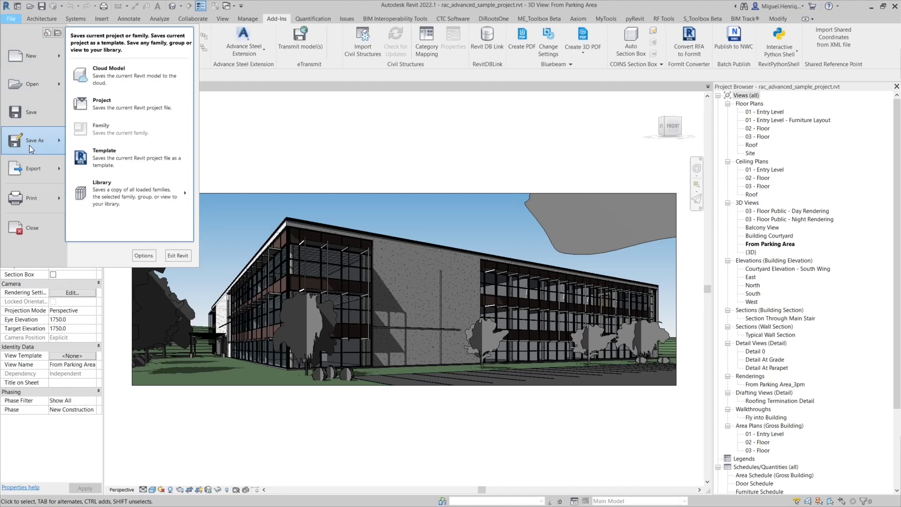
left_click(109, 101)
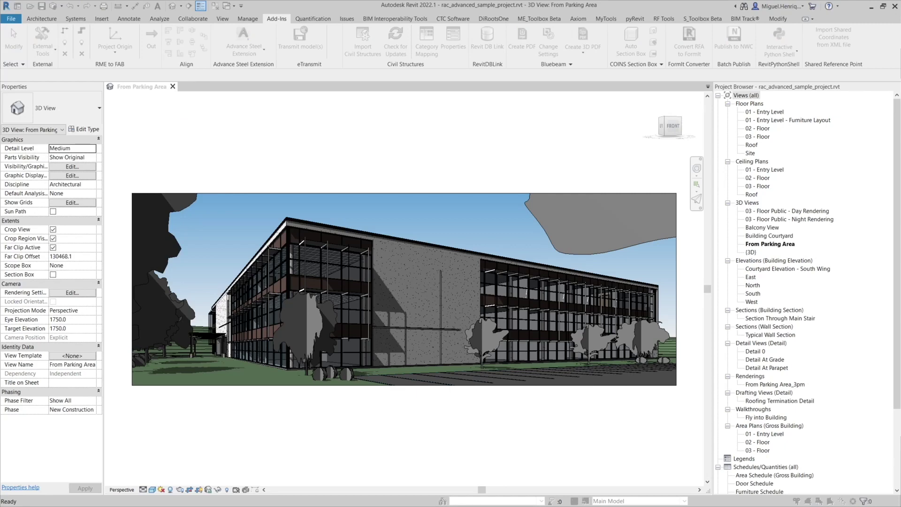
Target a new, empty Etransmit folder on the Desktop and accept the save options
left_click(300, 249)
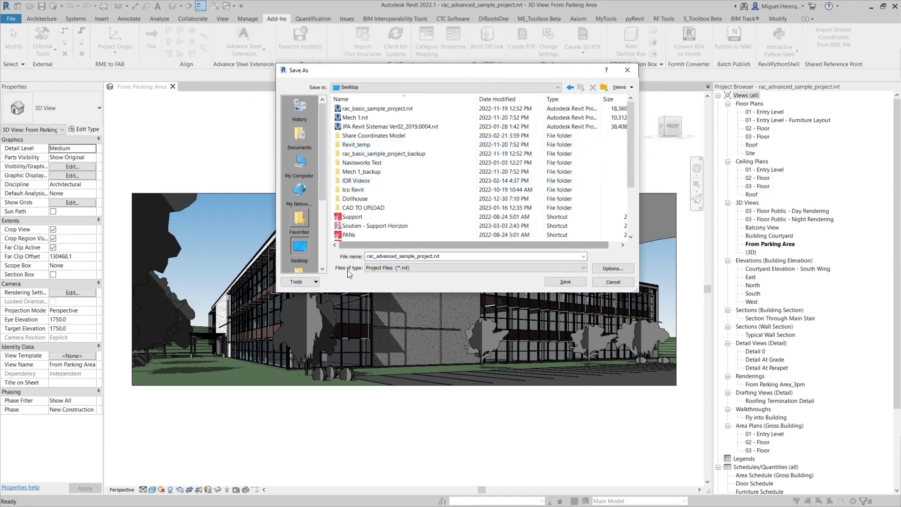
left_click(604, 87)
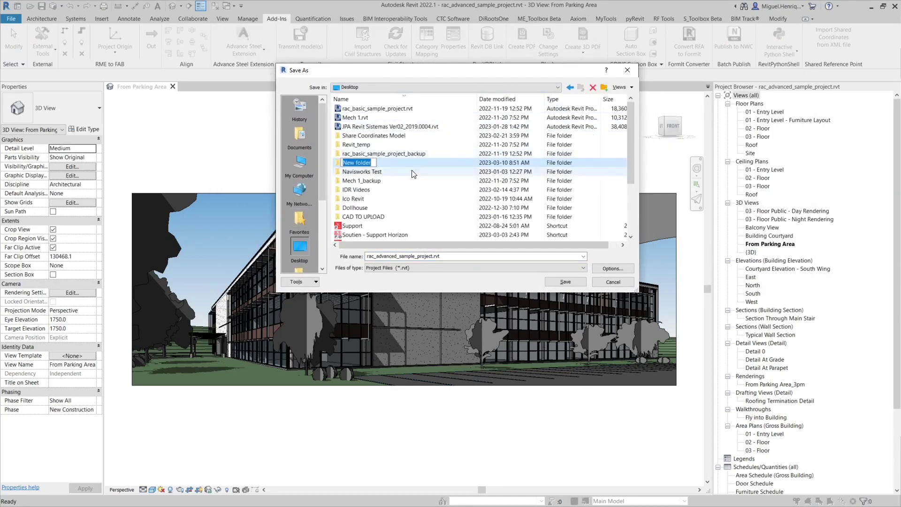
type("Etransmit")
key("Return")
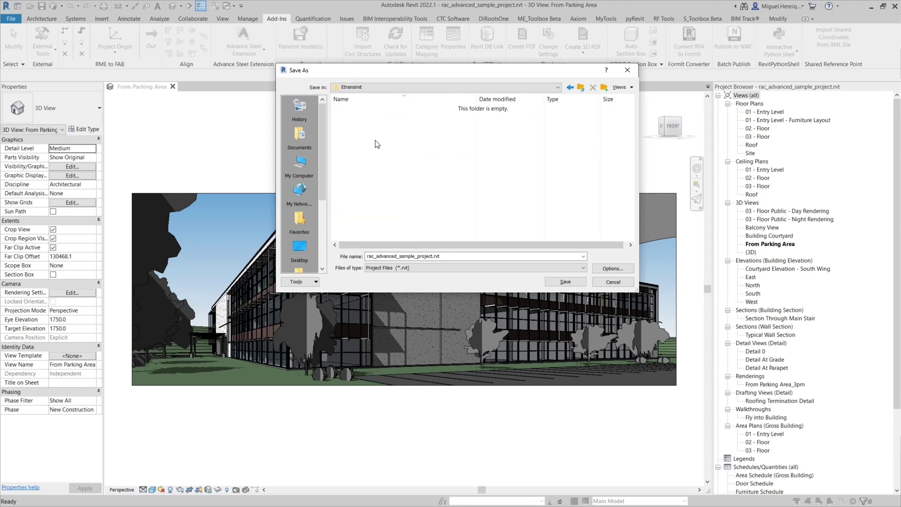
key("Return")
left_click(618, 270)
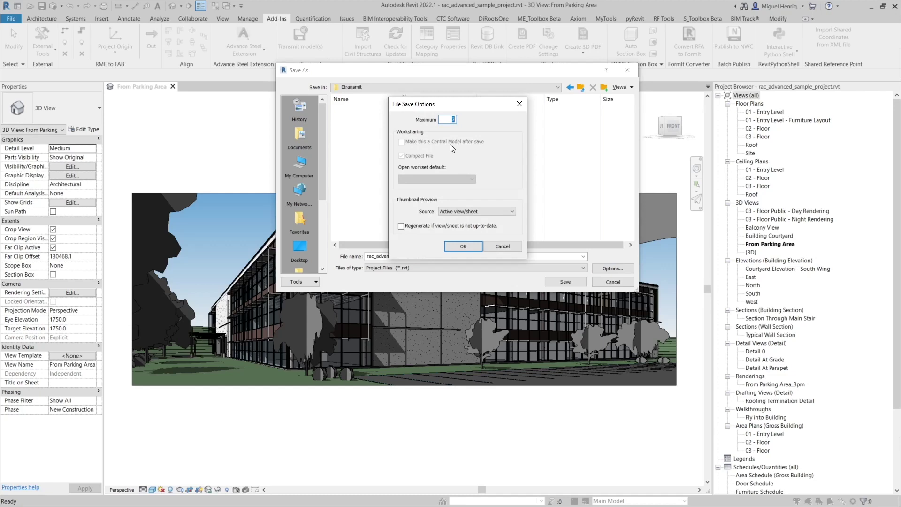
left_click(458, 247)
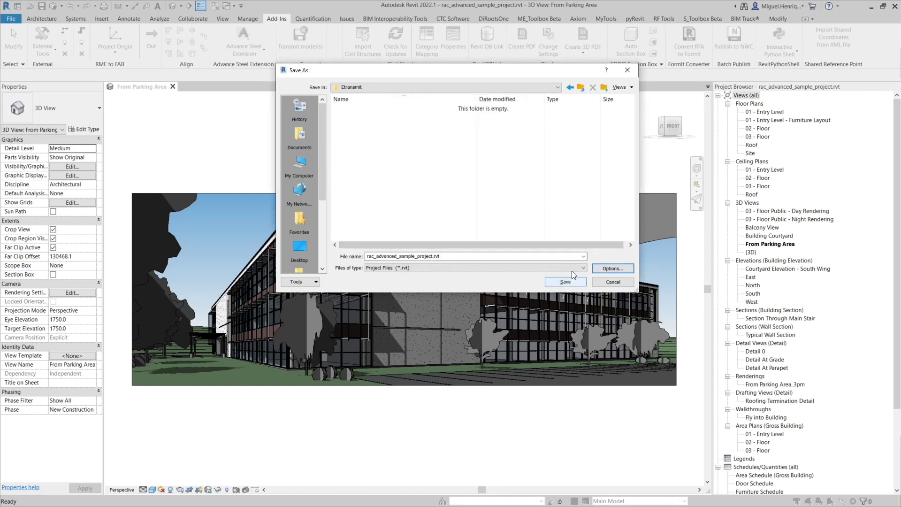
Create a '2023-03-10_Issued for 30%' subfolder inside Etransmit
left_click(604, 87)
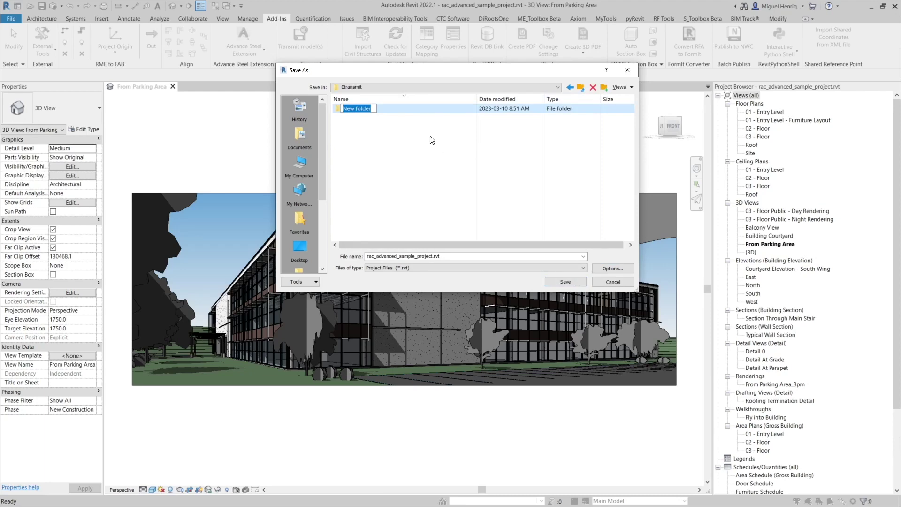
type("2023-03-10_Issued for 30%")
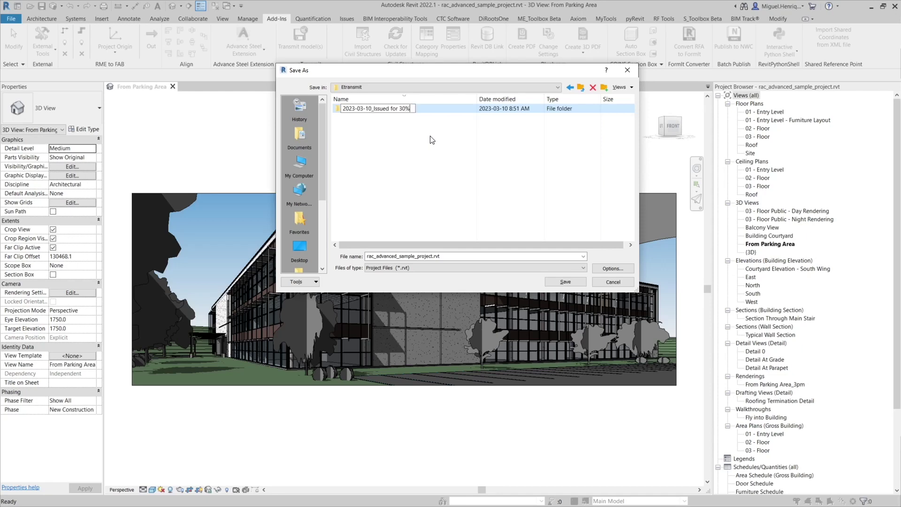
key("Return")
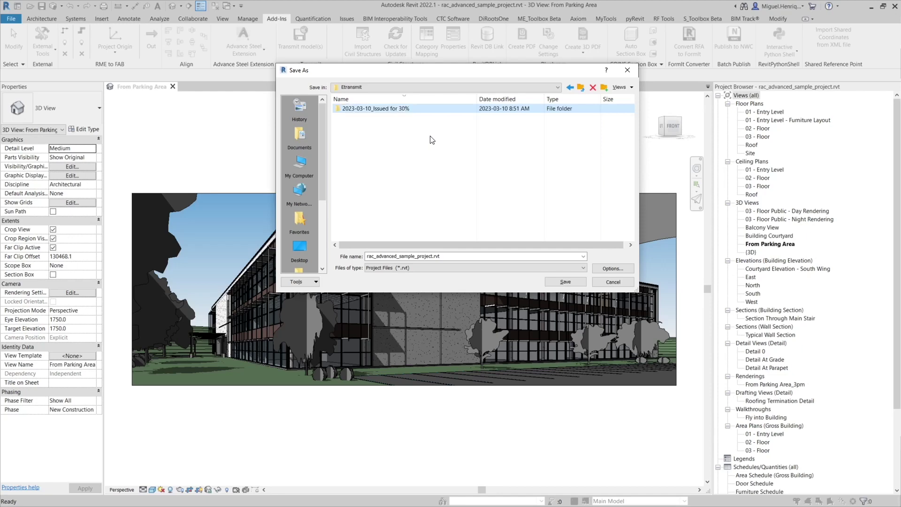
Save rac_advanced_sample_project.rvt into the Etransmit folder
left_click(412, 150)
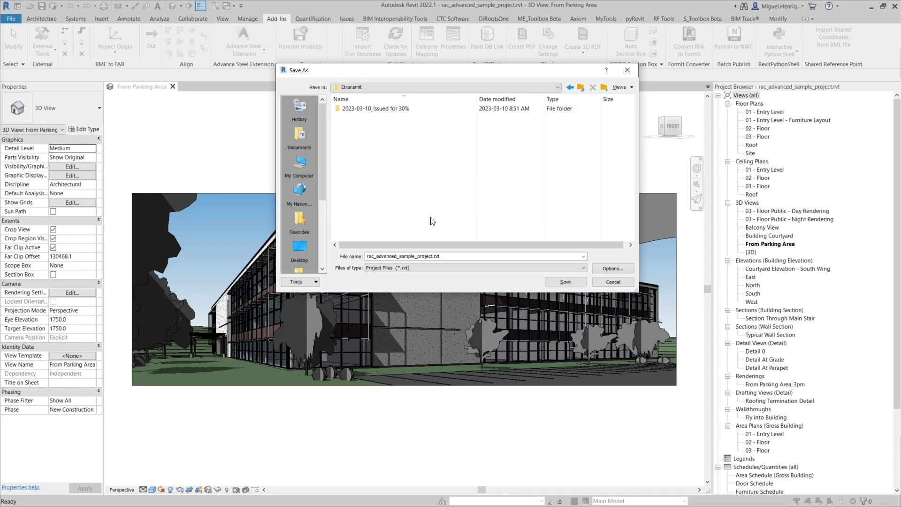
left_click(396, 255)
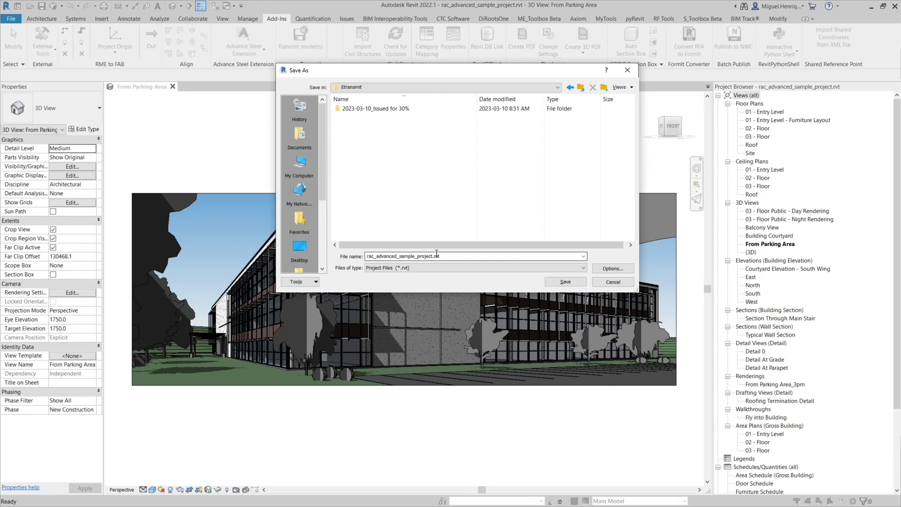
left_click(565, 282)
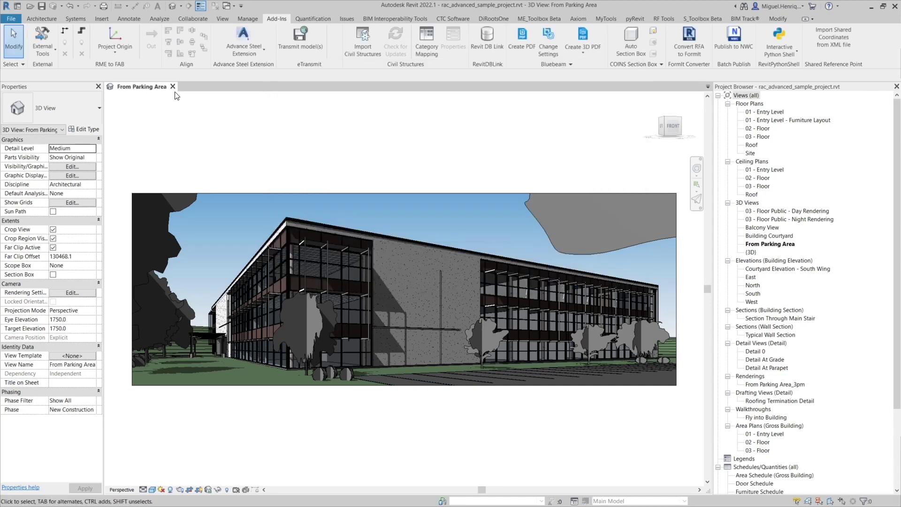
Close the saved sample project and leave the Home page for an empty workspace
left_click(173, 87)
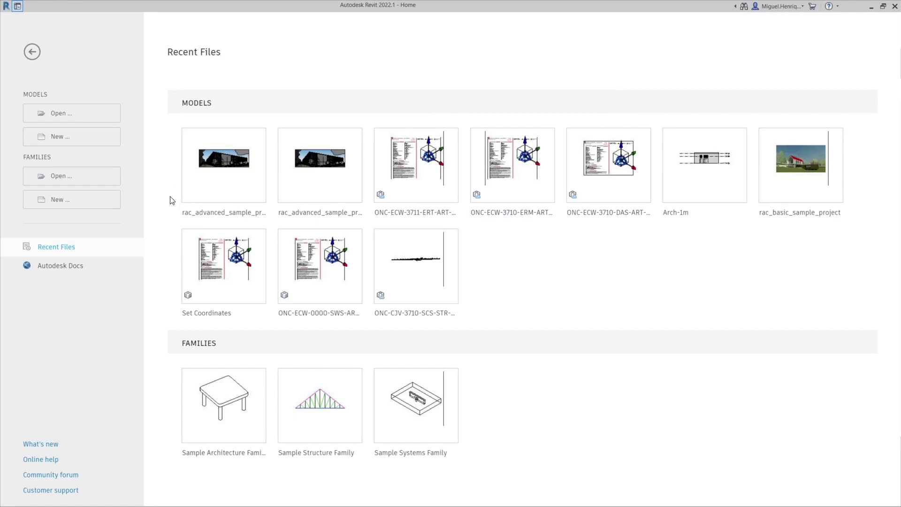
left_click(20, 6)
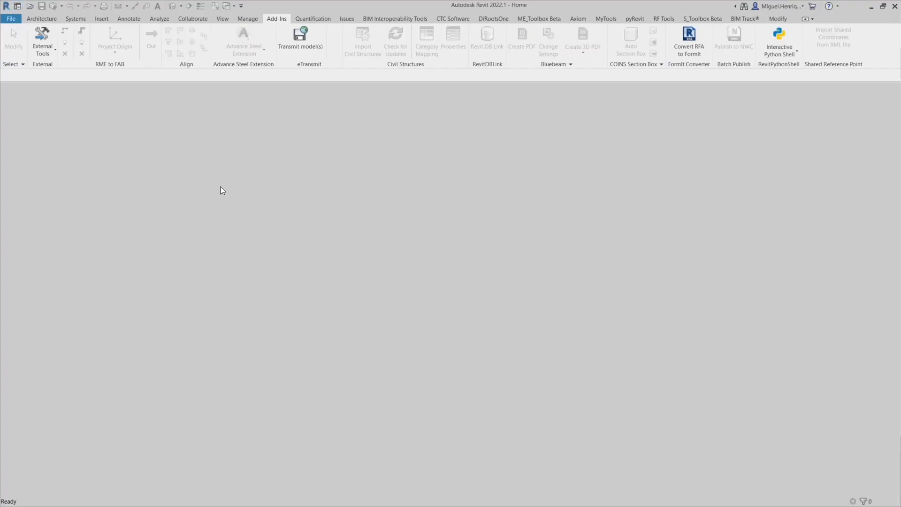
Launch eTransmit and pick a source folder of models
left_click(301, 44)
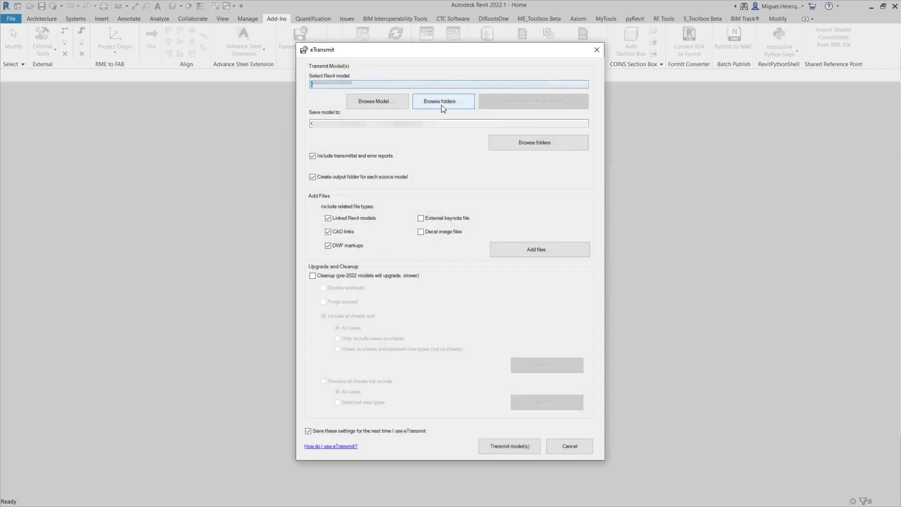
left_click(442, 104)
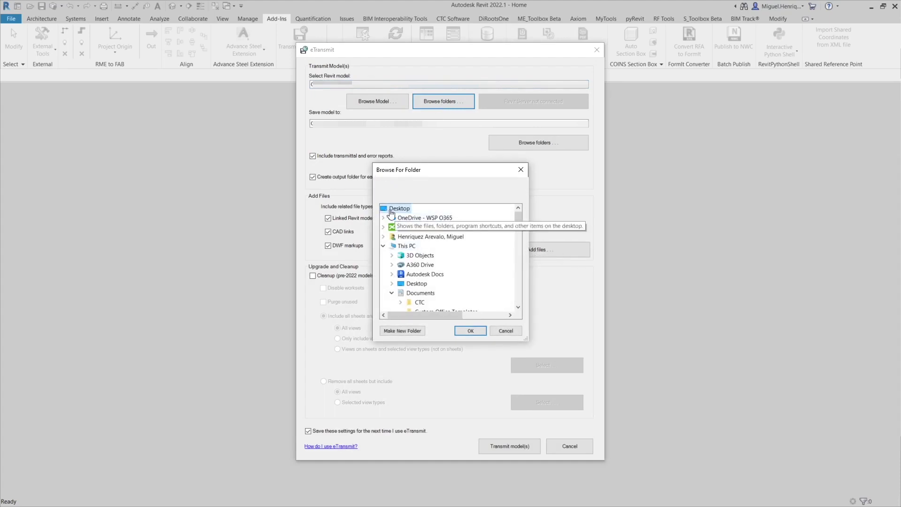
scroll(423, 291, "down", 3)
scroll(430, 297, "down", 10)
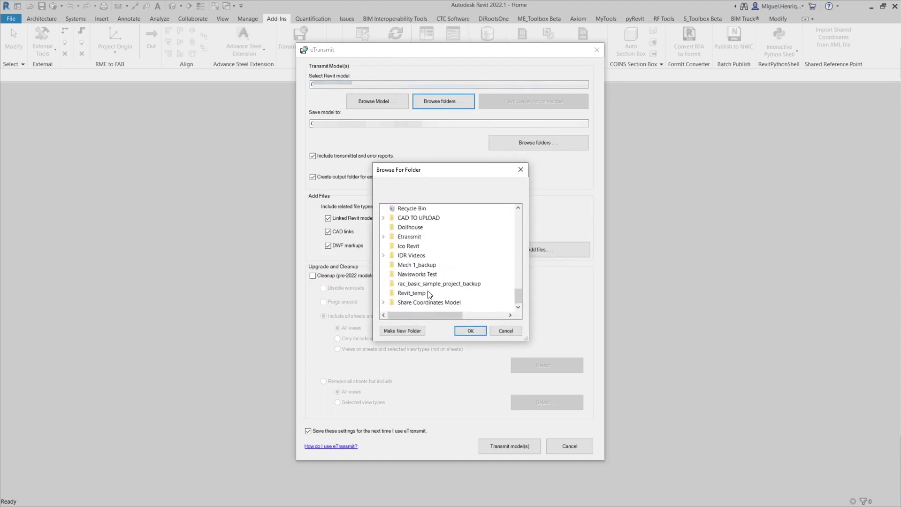
scroll(415, 243, "down", 3)
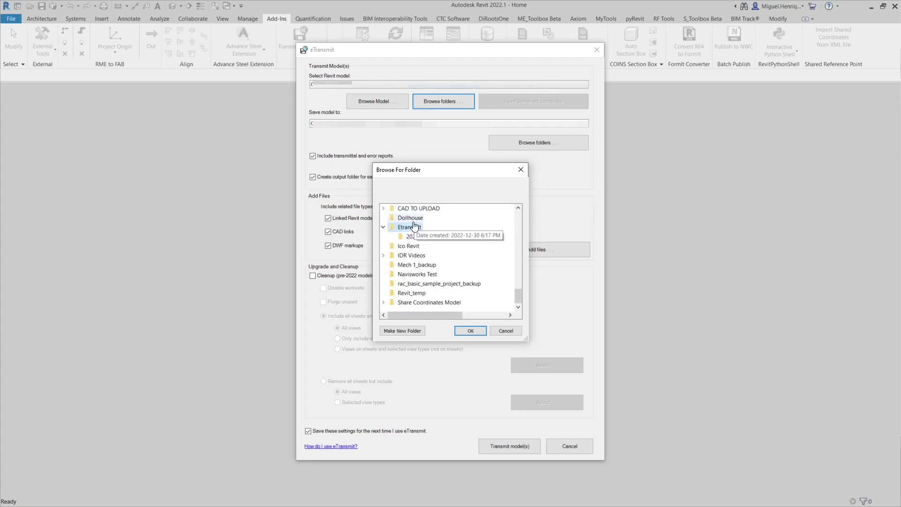
left_click(471, 331)
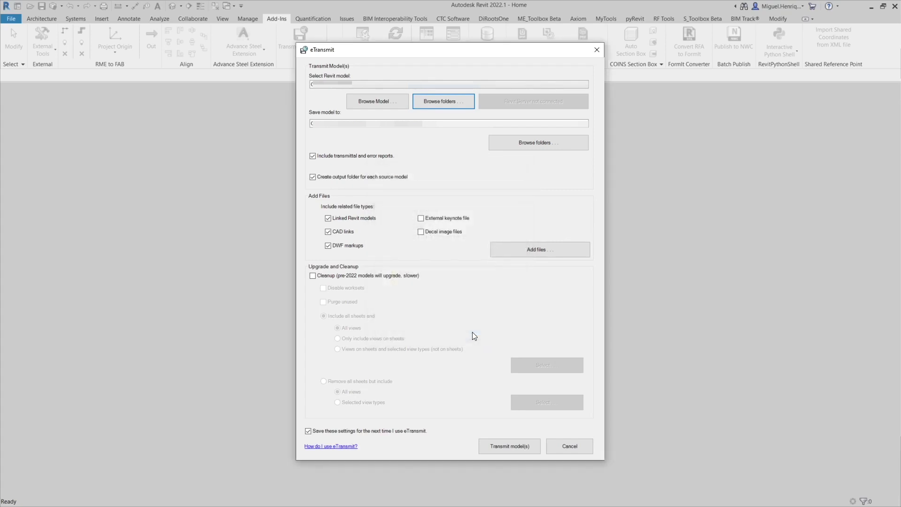
Select rac_advanced_sample_project.rvt from Desktop\Etransmit as the model to transmit
left_click(376, 105)
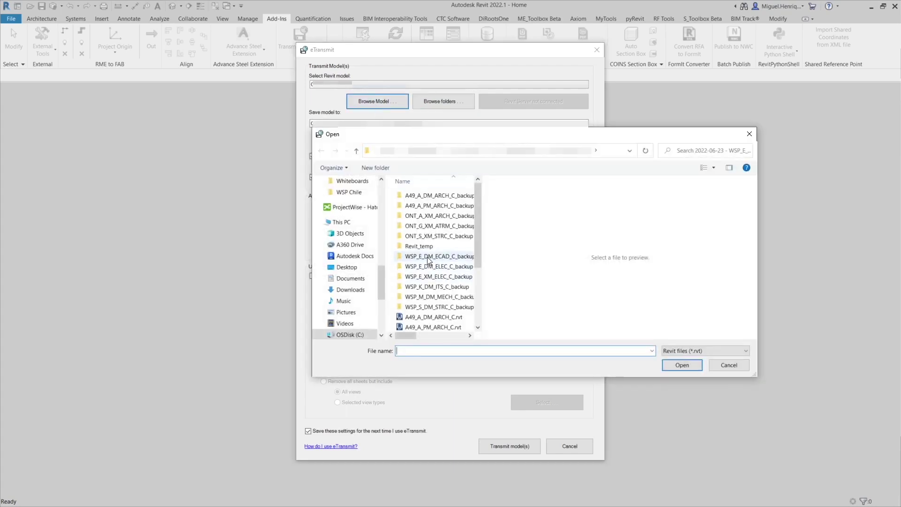
left_click(347, 268)
scroll(414, 256, "down", 3)
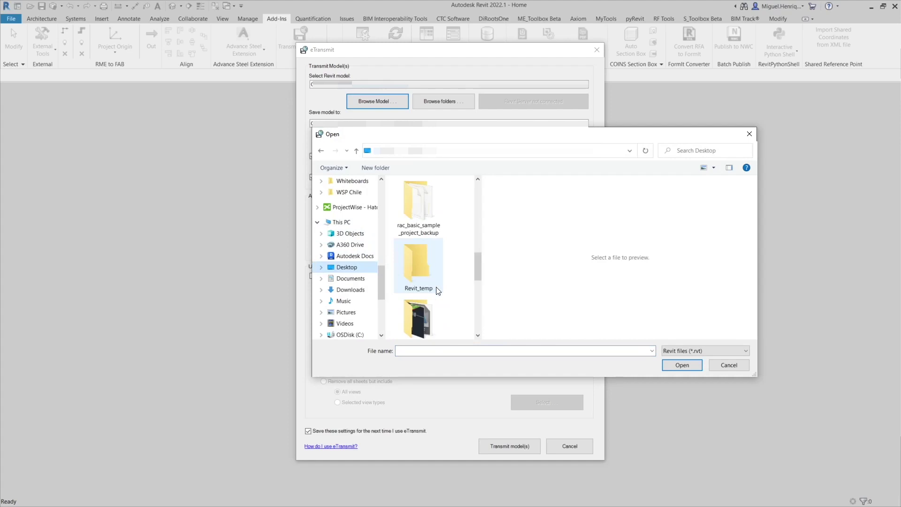
double_click(415, 211)
left_click(441, 205)
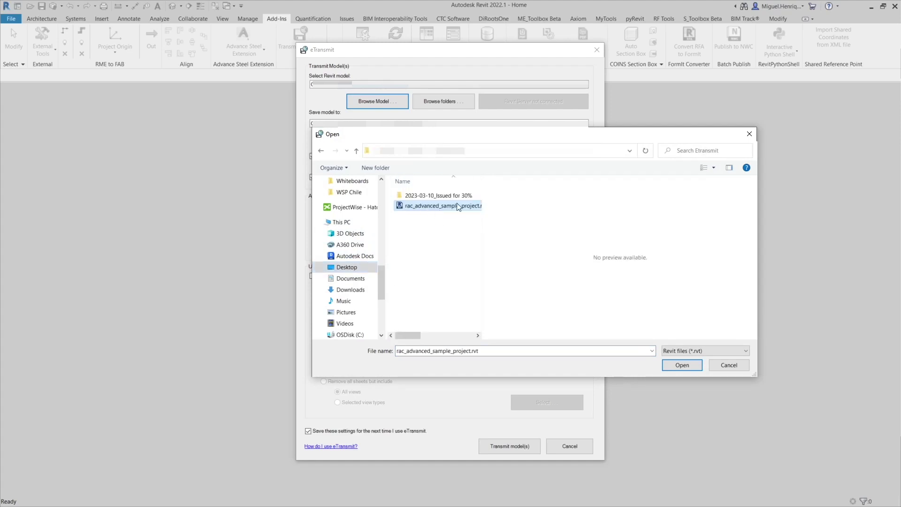
left_click(675, 364)
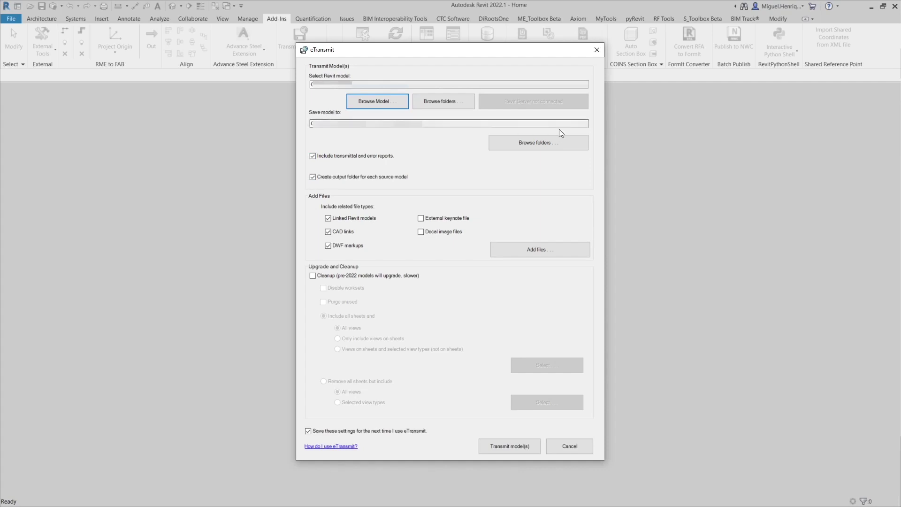
Set the save destination to Desktop\Etransmit\2023-03-10_Issued for 30%
left_click(546, 142)
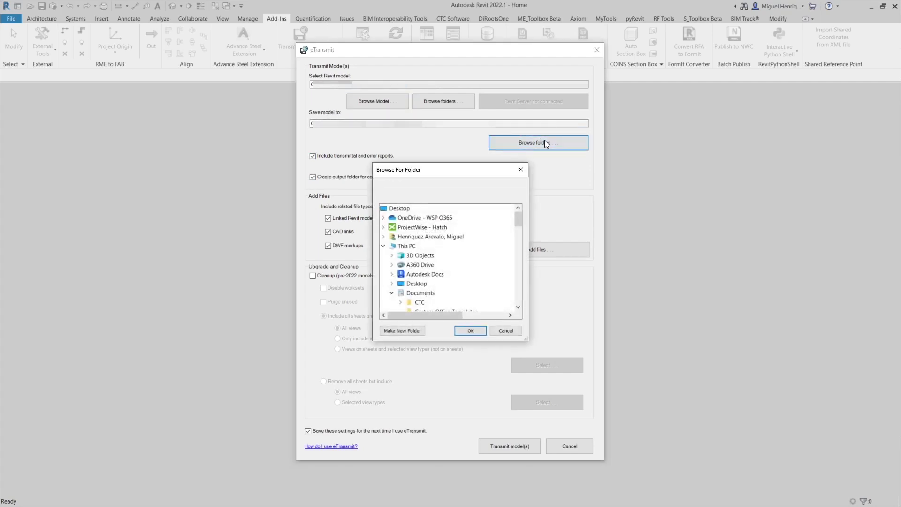
double_click(416, 283)
double_click(427, 238)
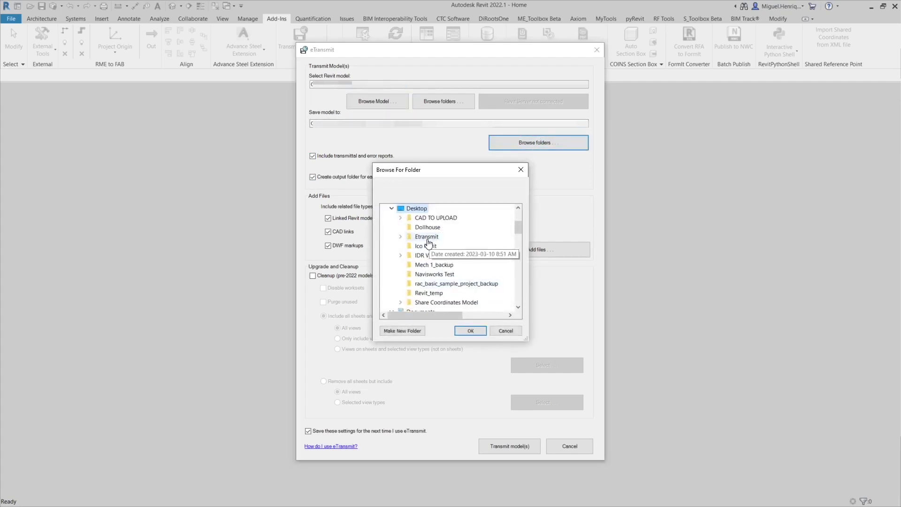
scroll(429, 289, "down", 2)
left_click(430, 256)
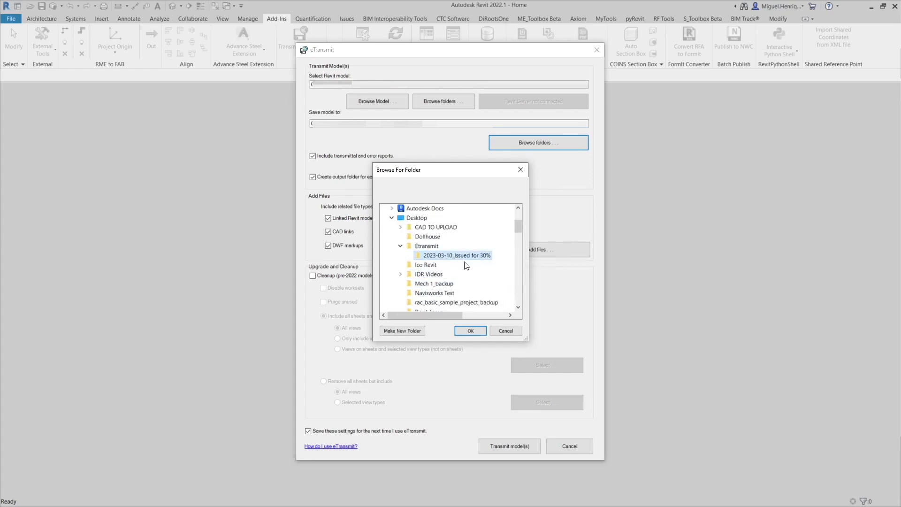
left_click(471, 331)
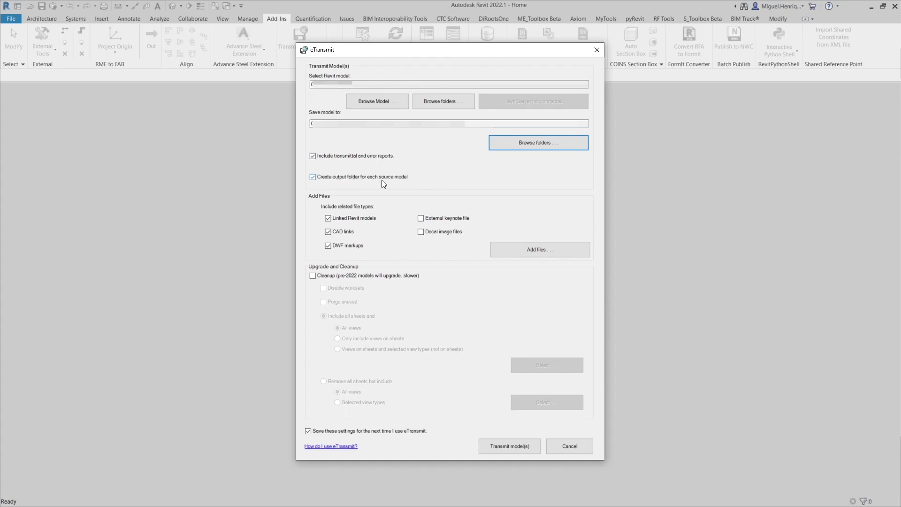
Turn off per-model output folders and DWF markups, and enable model cleanup
left_click(325, 177)
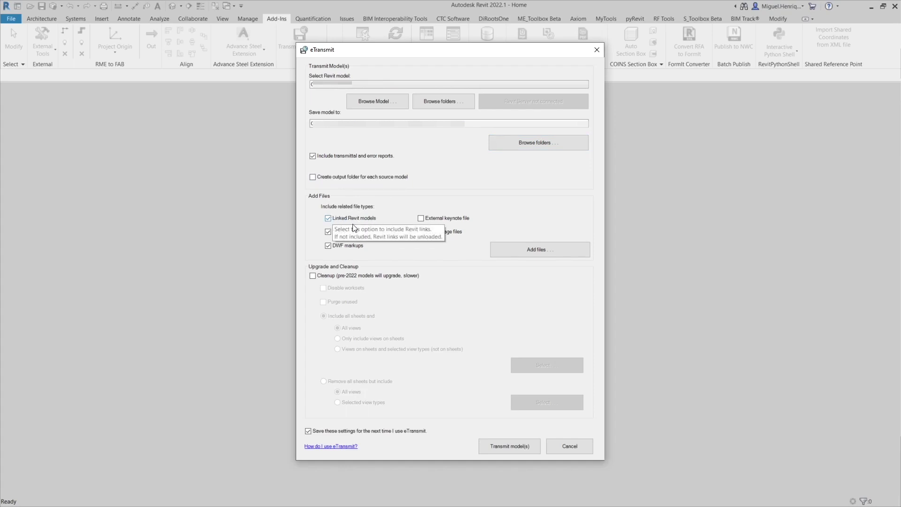
left_click(330, 245)
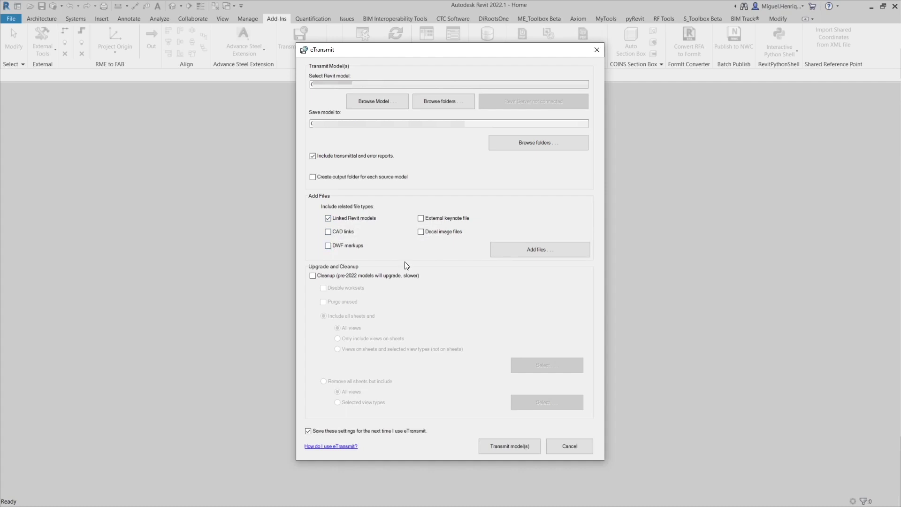
left_click(313, 277)
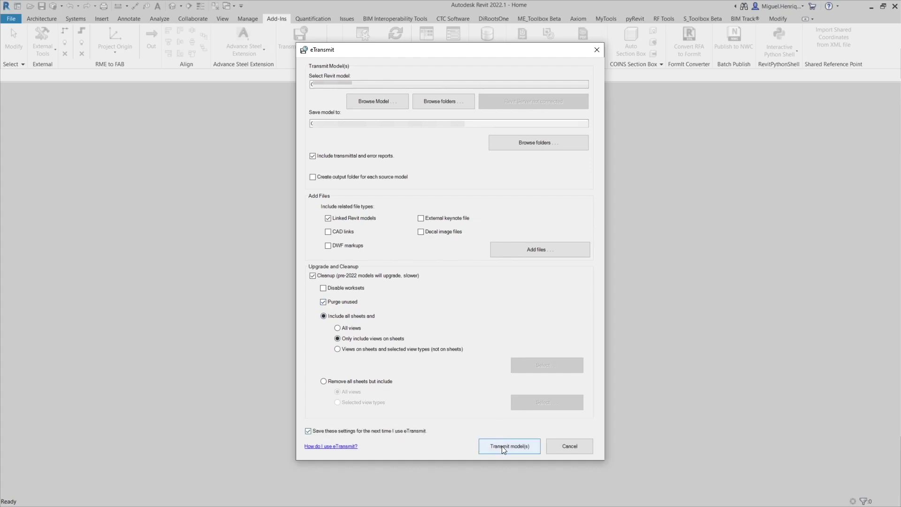
Transmit the model and open the resulting 2023-03-10_Issued for 30% output folder
left_click(519, 448)
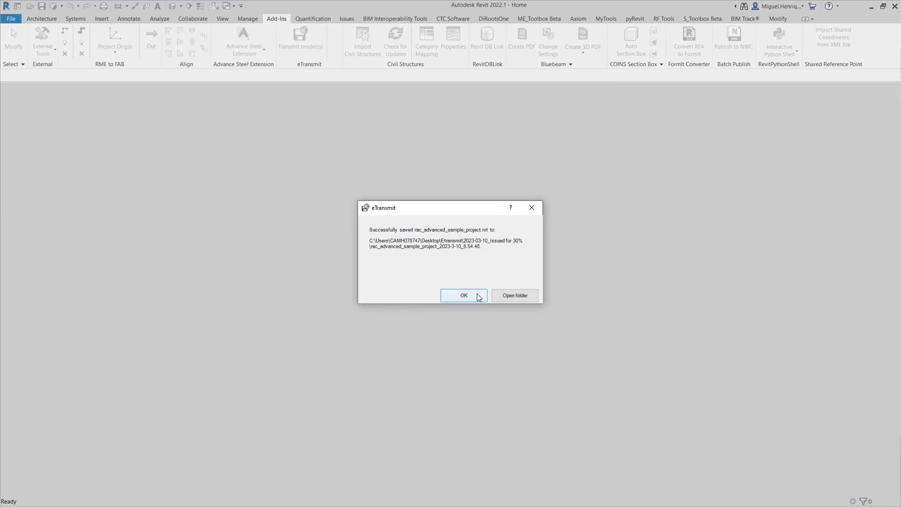
left_click(511, 298)
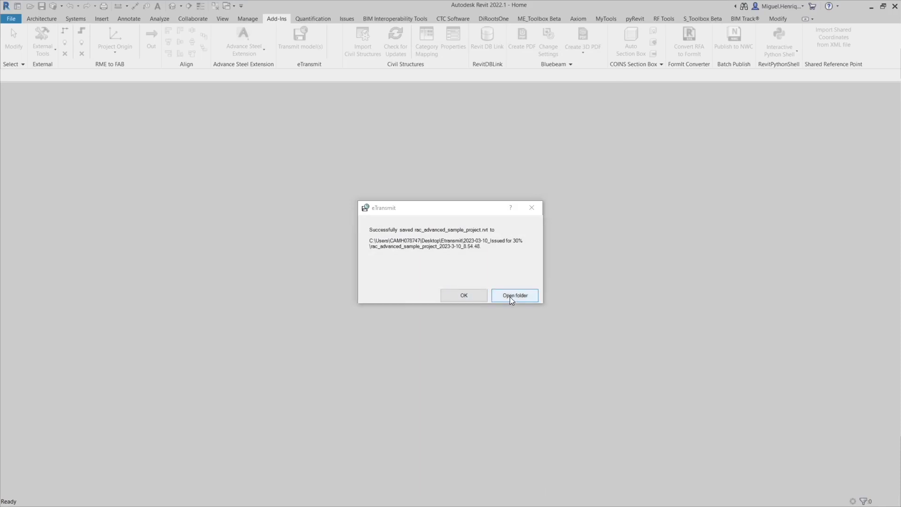
Navigate Desktop > Etransmit > 2023-03-10_Issued for 30% > package folder and open _TransmittalReport.txt
left_click_drag(632, 96, 547, 188)
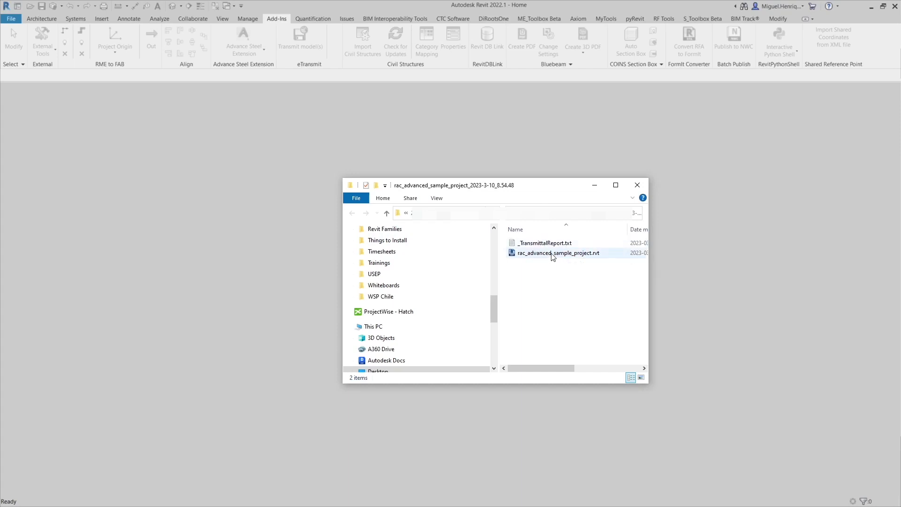
scroll(414, 339, "down", 1)
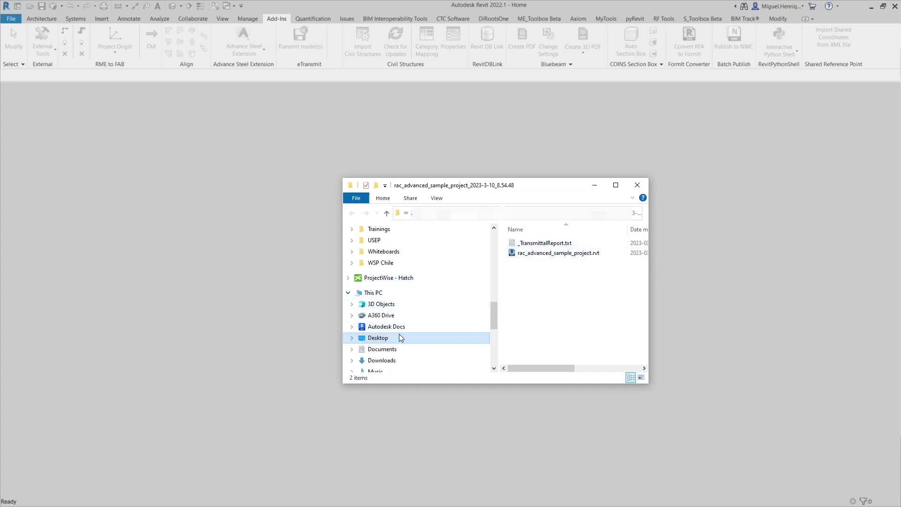
left_click(399, 338)
left_click(545, 305)
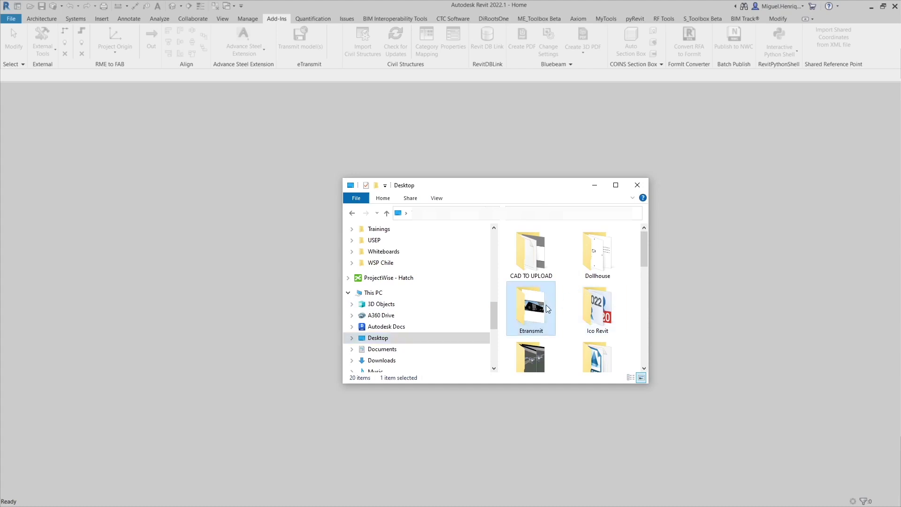
double_click(546, 306)
double_click(545, 242)
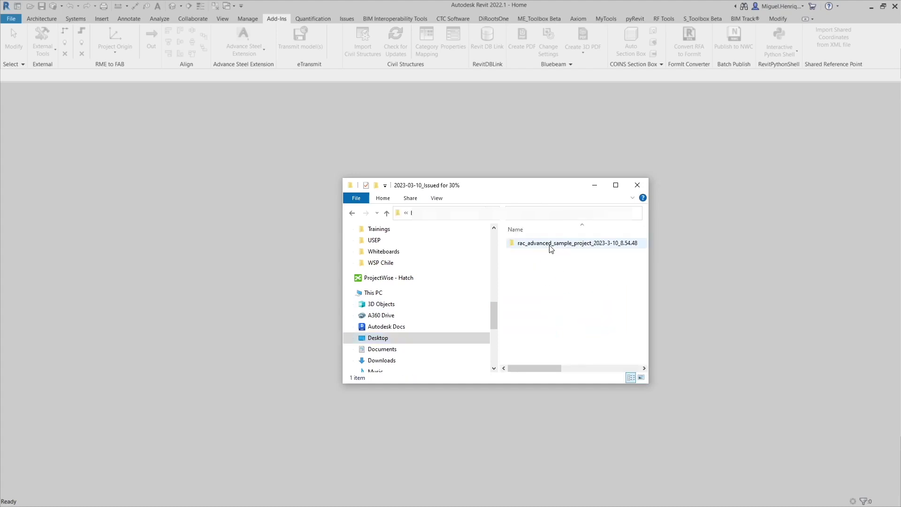
double_click(552, 244)
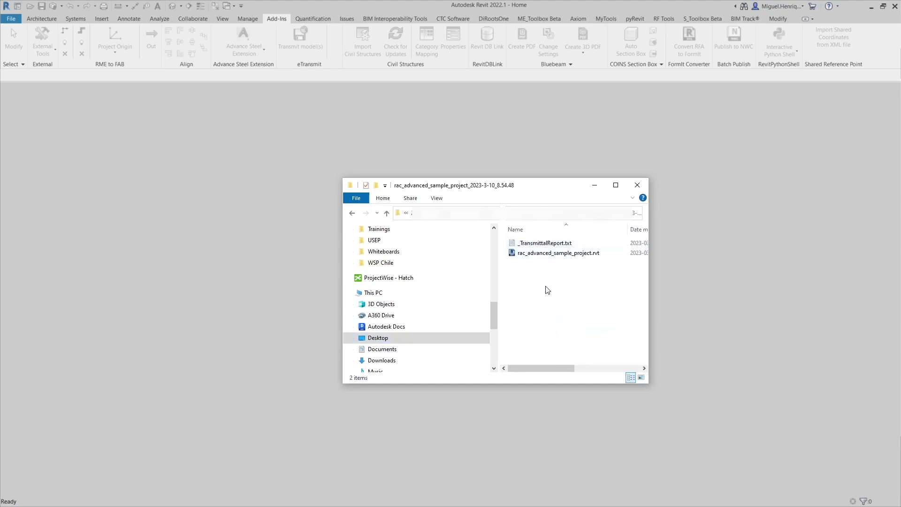
double_click(534, 244)
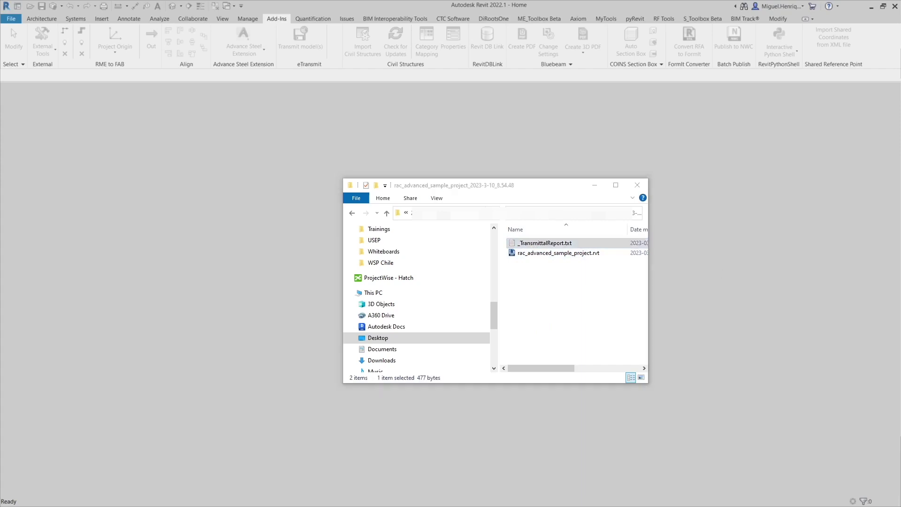
Scroll through the transmittal report listing RevitKeynotes_Metric.txt and Newspaper.jpg as excluded
left_click_drag(559, 76, 477, 100)
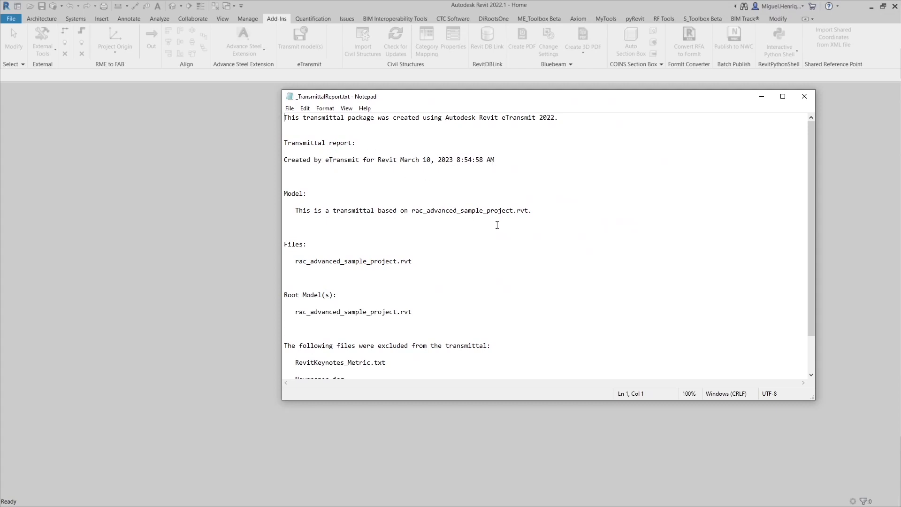
scroll(497, 225, "down", 2)
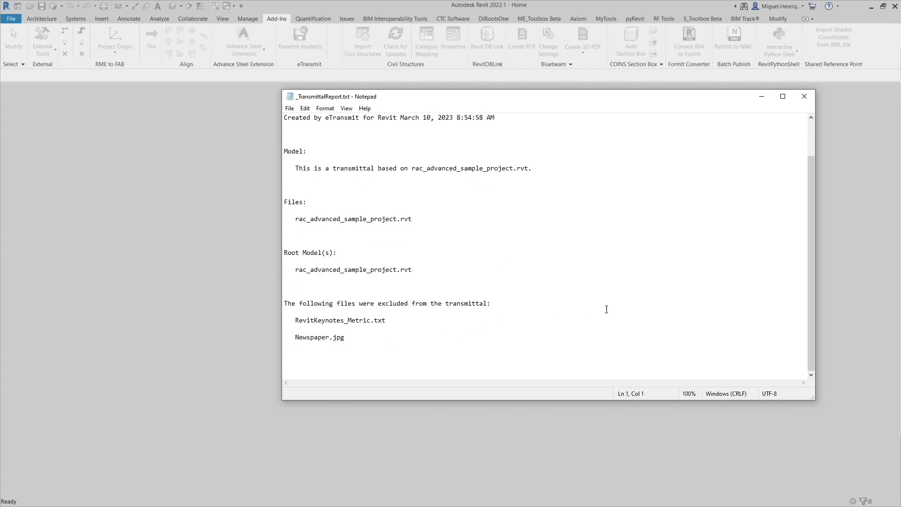
scroll(625, 303, "up", 2)
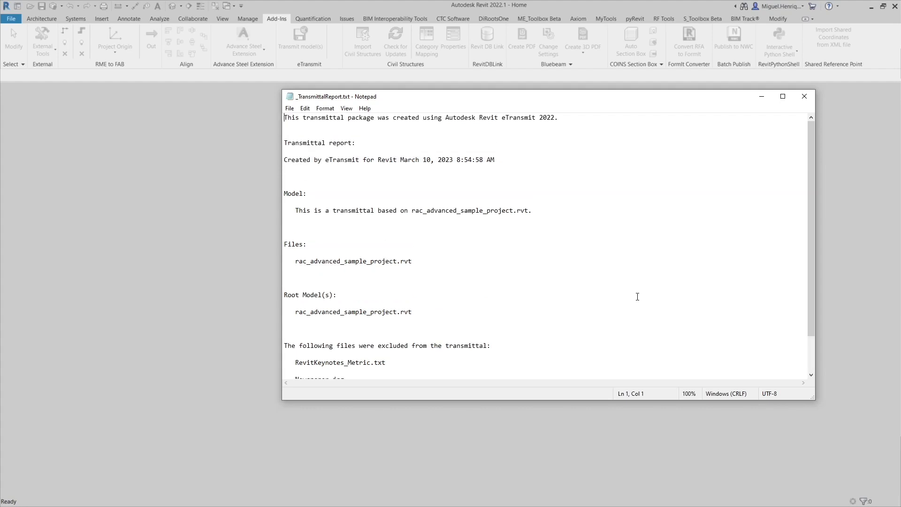
left_click(805, 97)
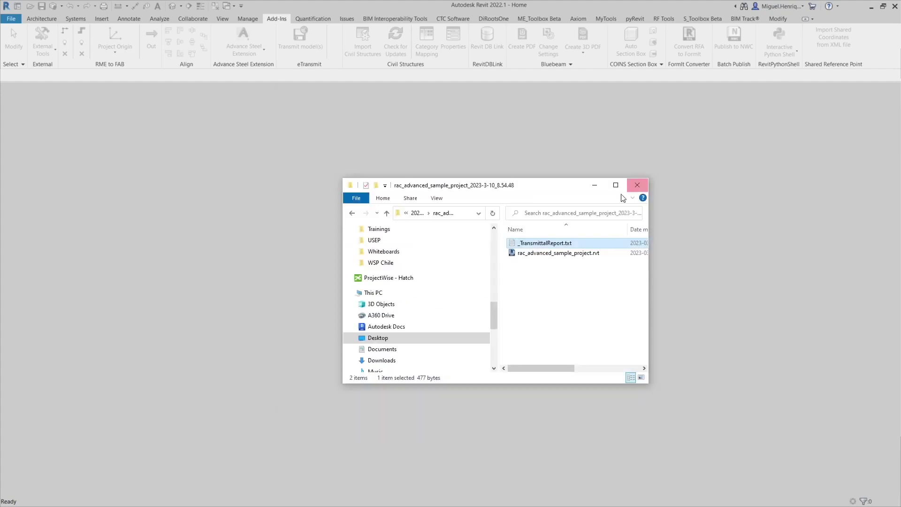
left_click(556, 291)
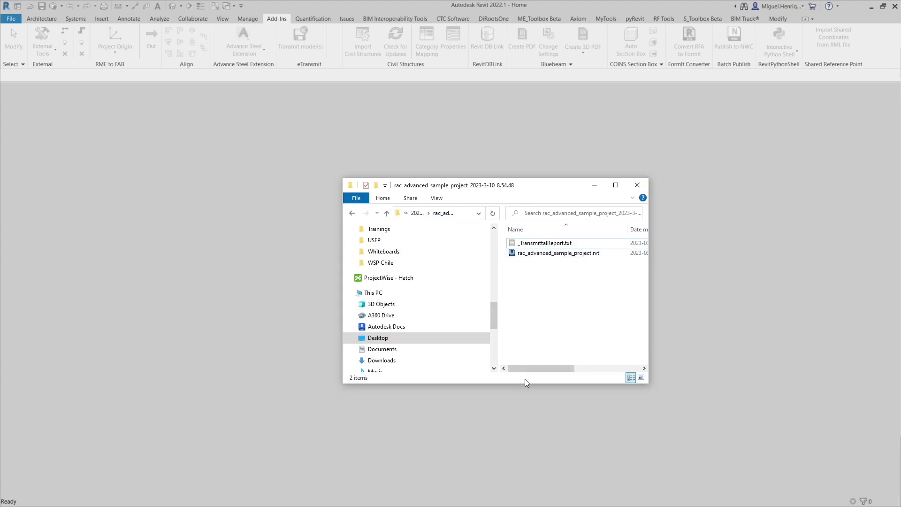
left_click_drag(536, 371, 605, 371)
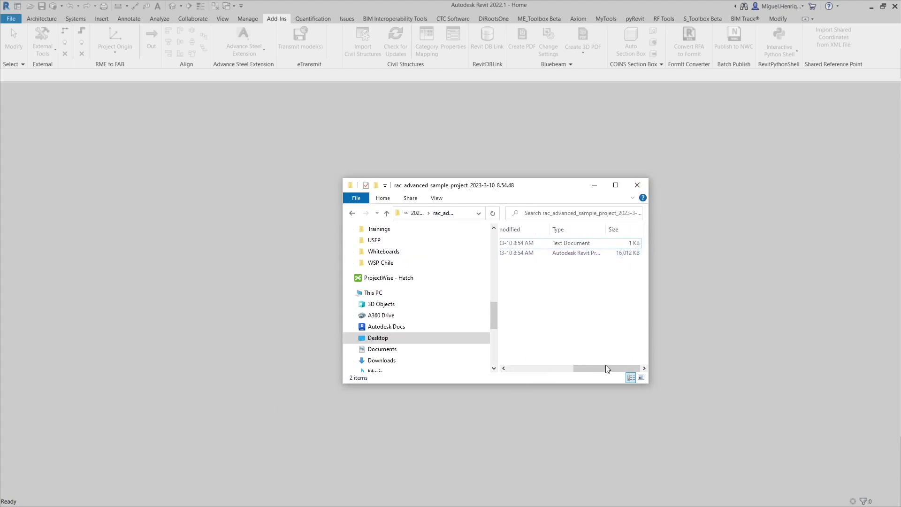
left_click_drag(605, 368, 540, 368)
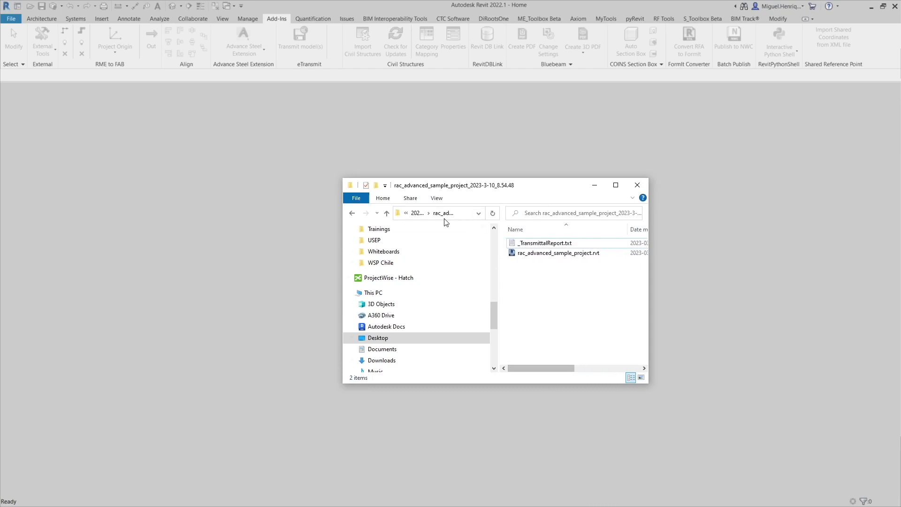
Maximize Explorer and view the original rac_advanced_sample_project.rvt in Etransmit
left_click(416, 212)
left_click(616, 185)
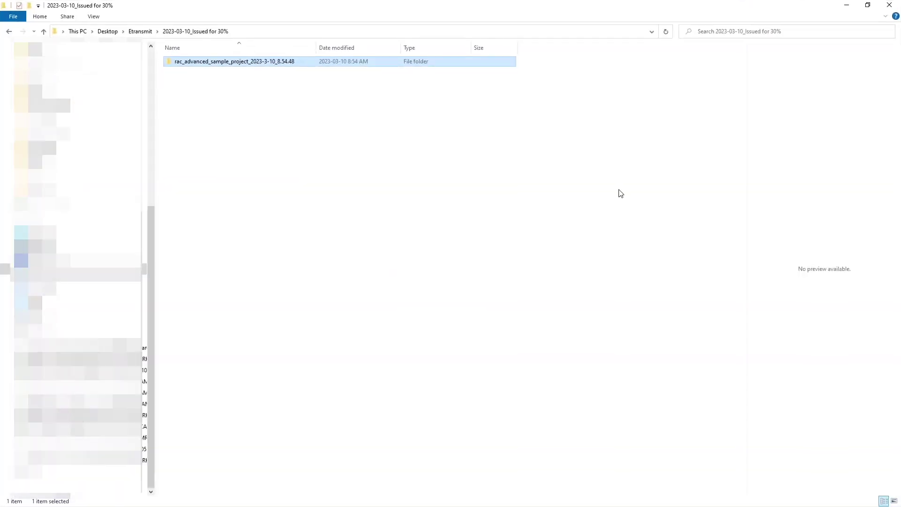
left_click(144, 31)
left_click(217, 72)
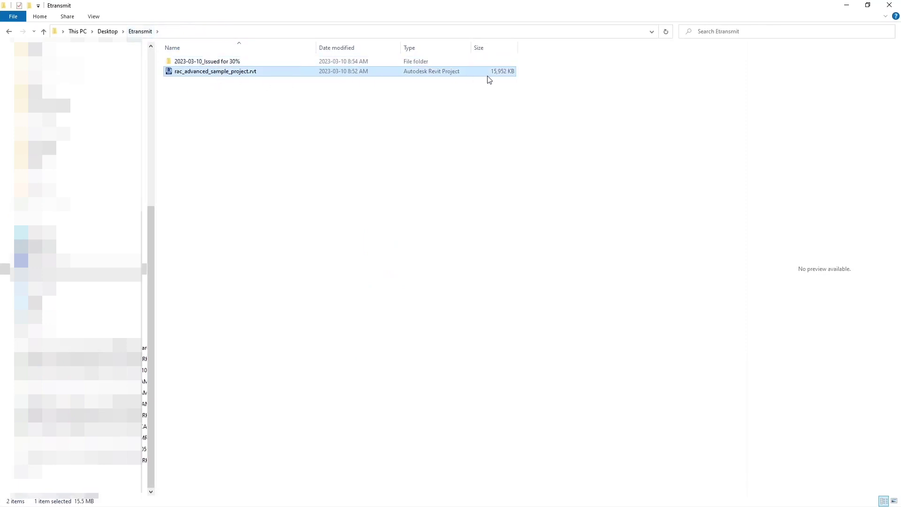
Check the packaged model in the dated package folder, then return to 2023-03-10_Issued for 30%
left_click(214, 65)
double_click(213, 66)
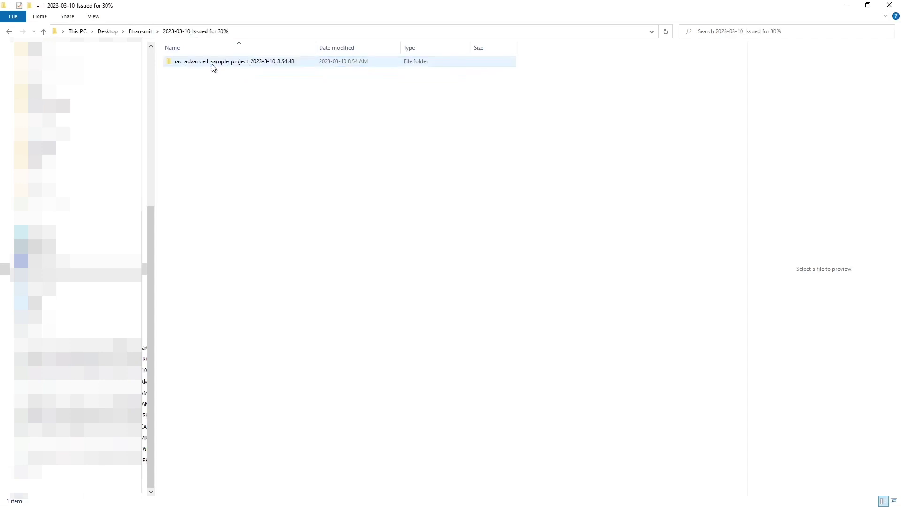
double_click(260, 66)
left_click(256, 71)
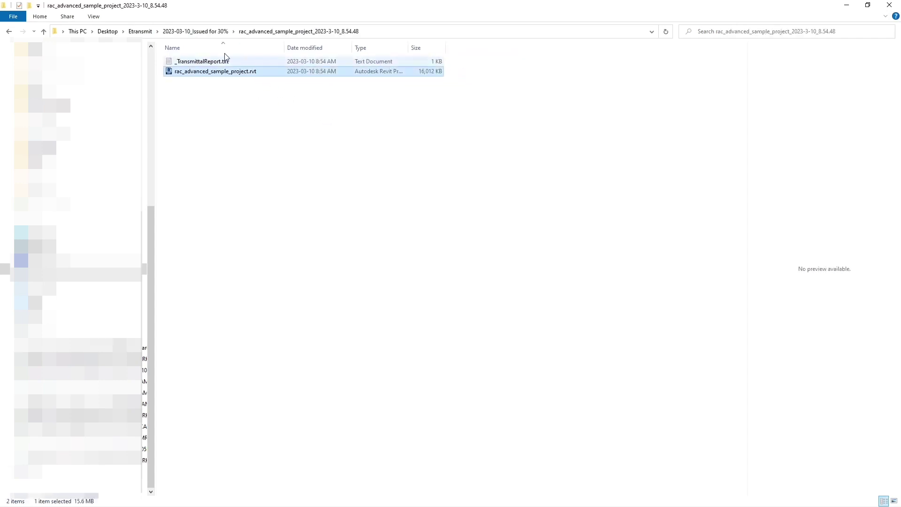
left_click(215, 31)
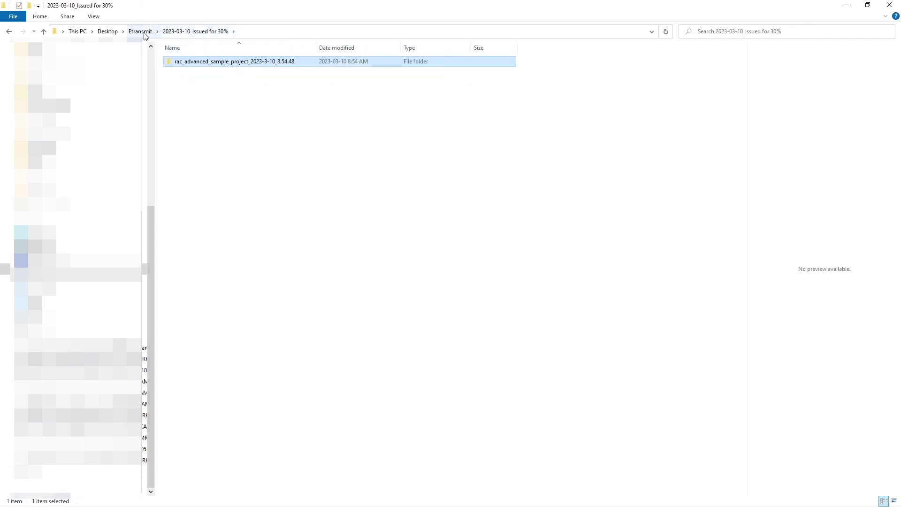